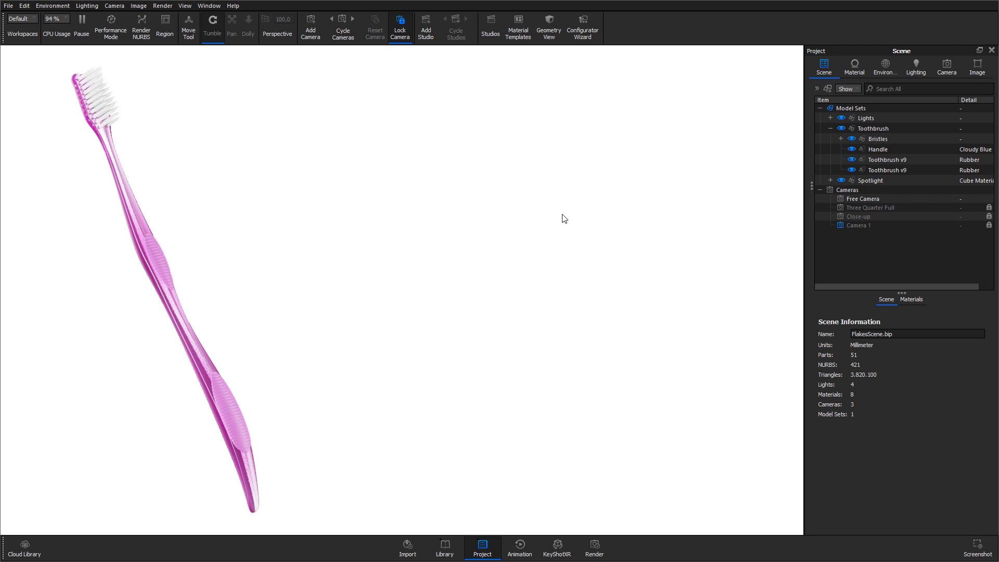
Duplicate the Handle part as Handle #1, leaving the copy in place
right_click(873, 150)
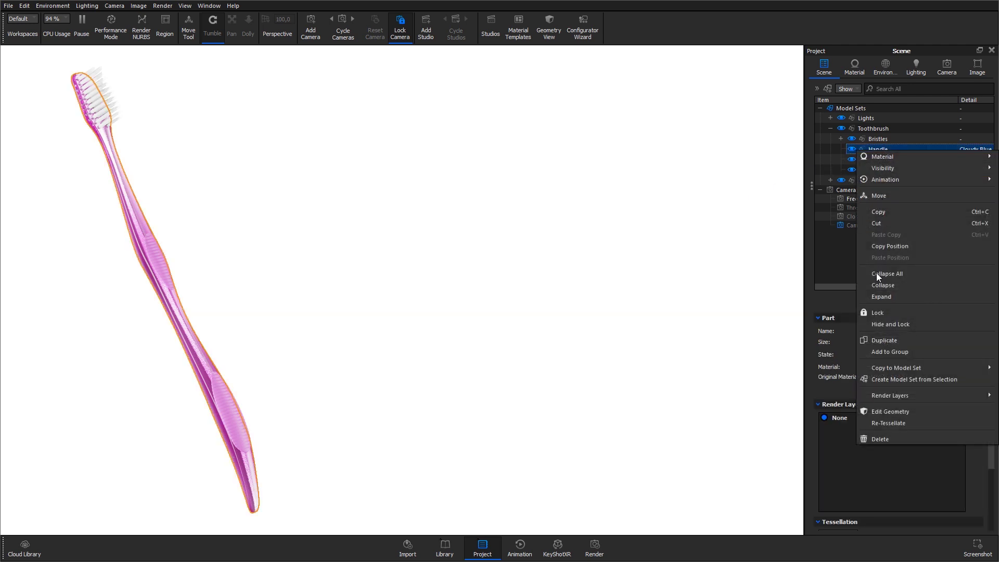
left_click(873, 340)
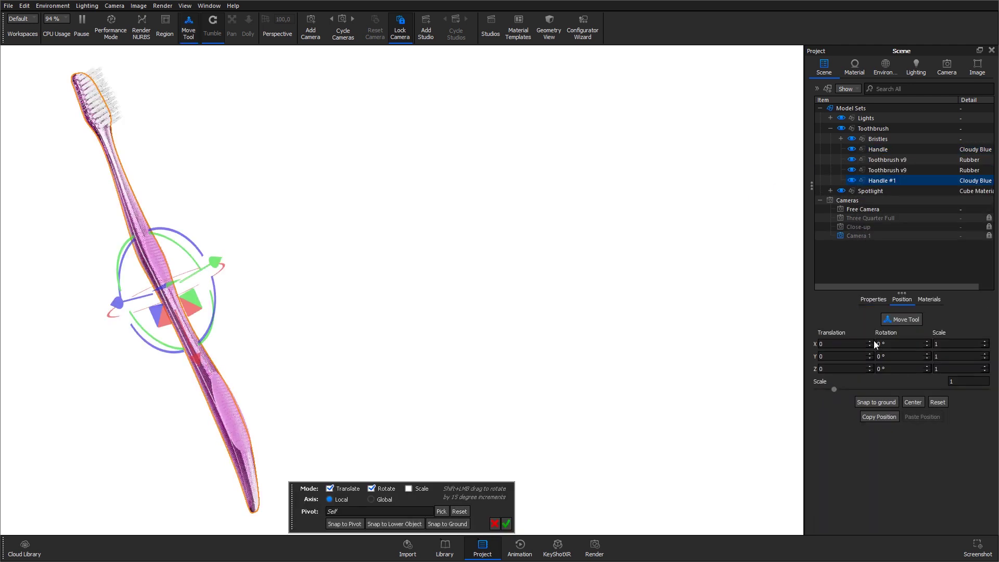
left_click(506, 523)
Open Handle #1's material, Cloudy Blue Plstic #1, for editing
right_click(876, 179)
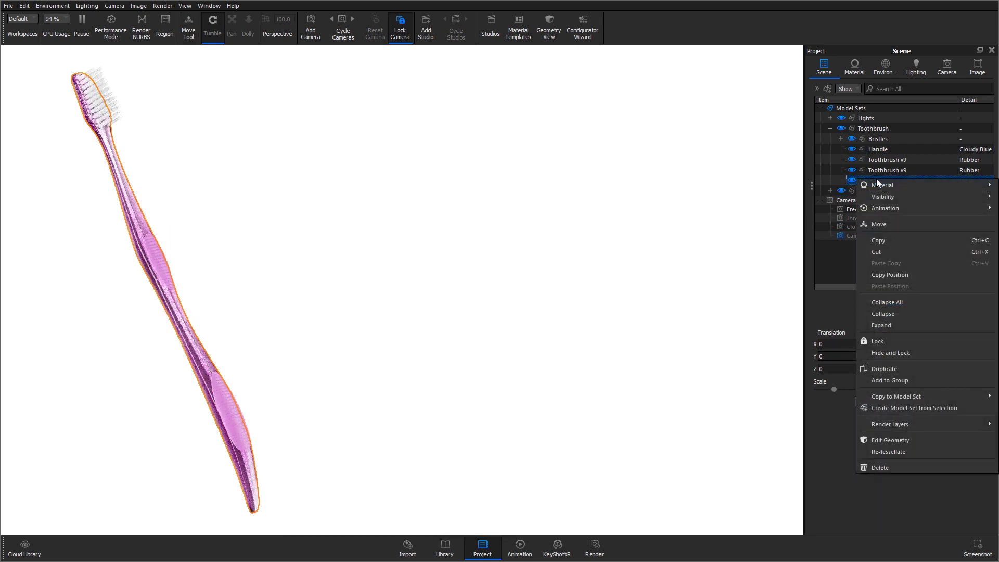
mouse_move(878, 185)
left_click(840, 186)
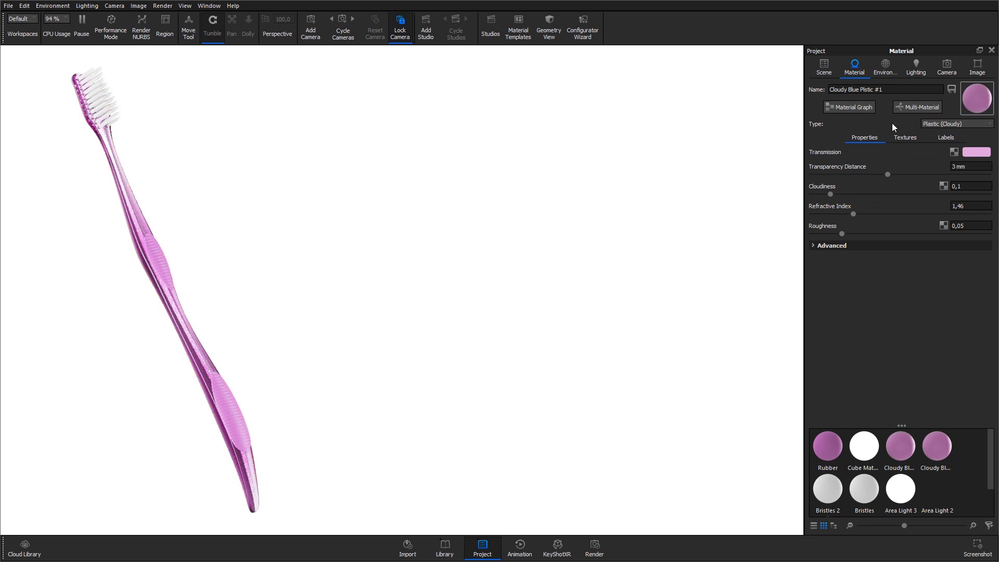
Change the copy's material to a measured Metal using the Chromium preset
left_click(931, 125)
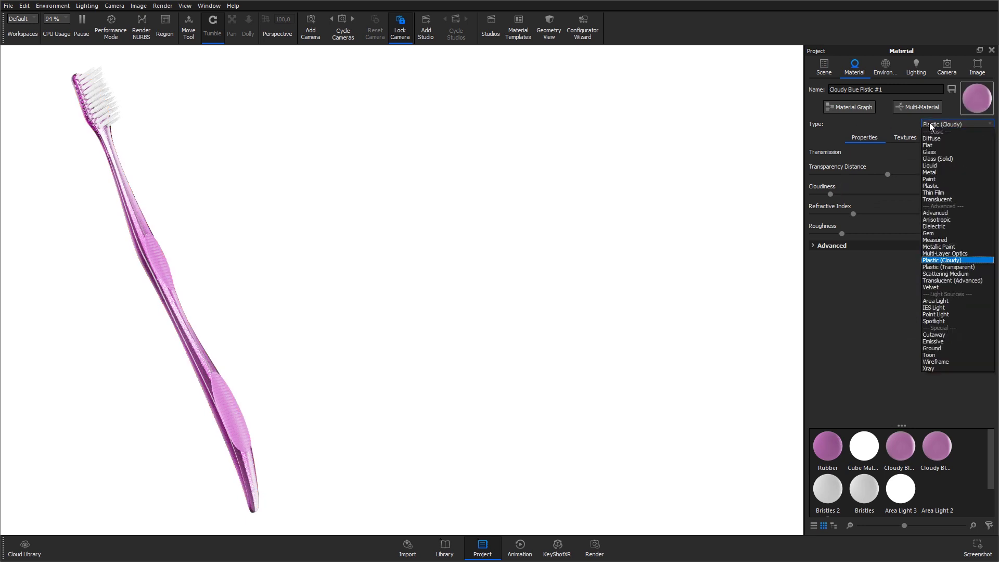
left_click(929, 173)
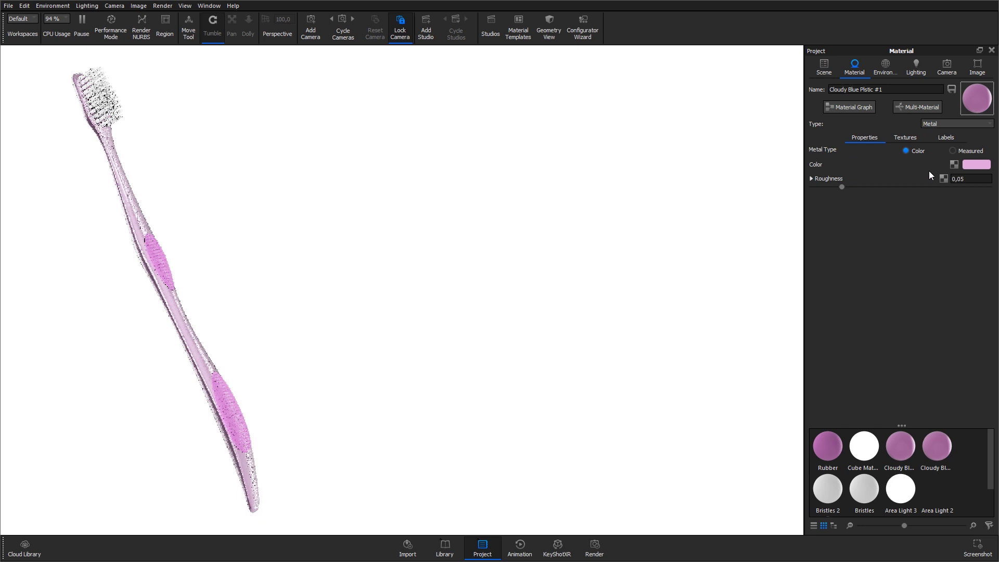
left_click(955, 151)
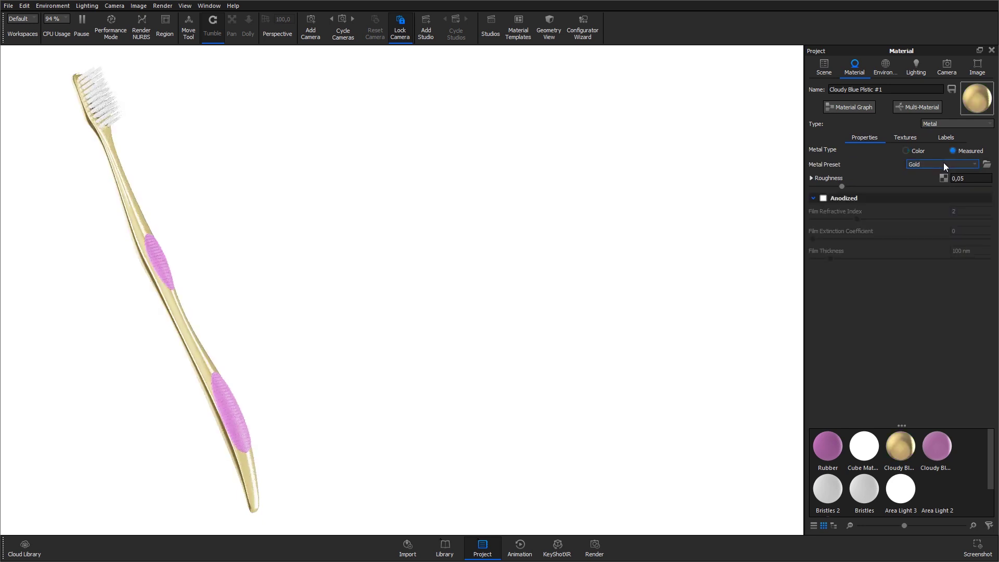
left_click(944, 164)
left_click(930, 183)
Show the material in the Material Graph and spread out the Material and Metal nodes
left_click(853, 107)
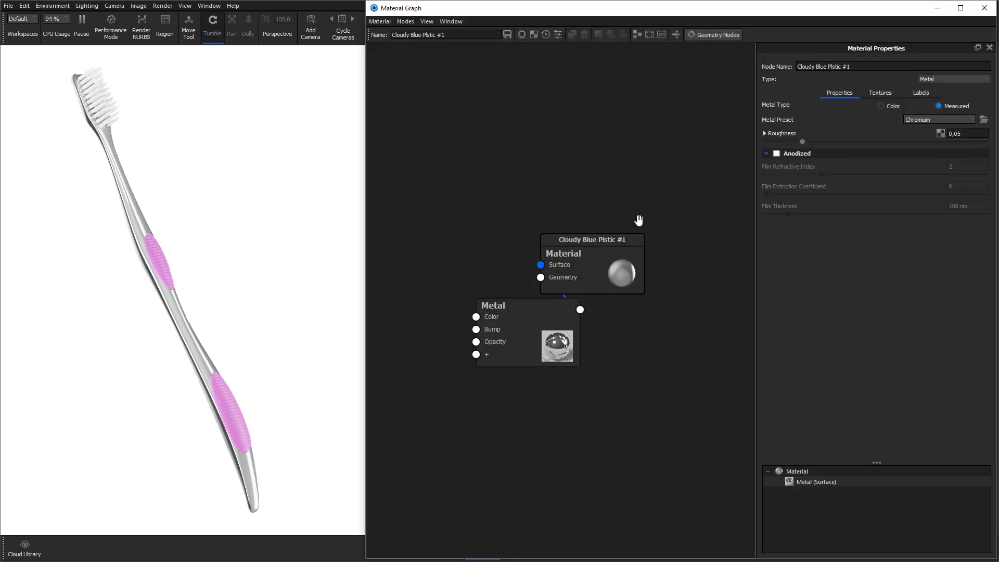
left_click_drag(604, 255, 642, 244)
left_click_drag(527, 314, 473, 273)
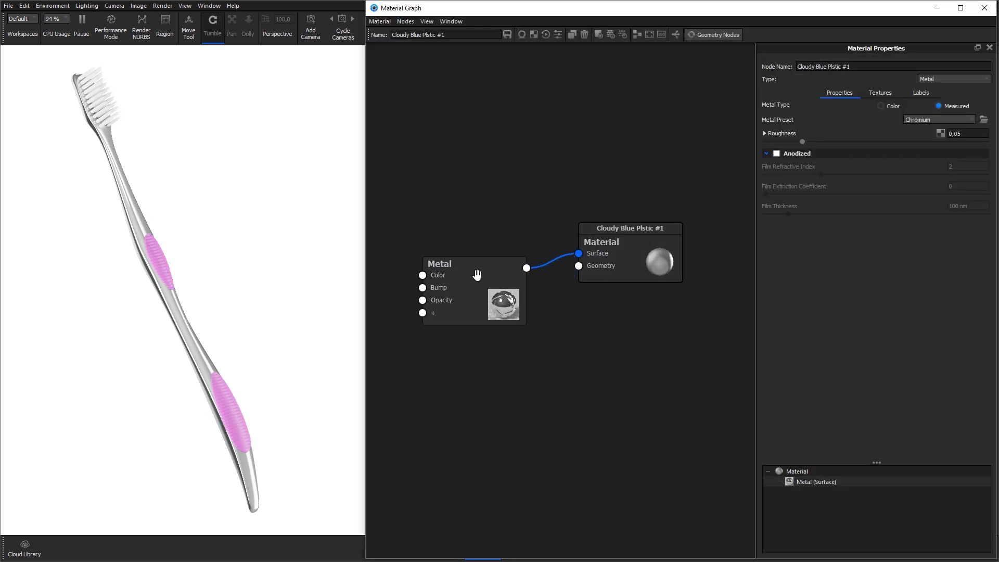
Add a Flakes node and connect it to the Material's Geometry input
right_click(492, 375)
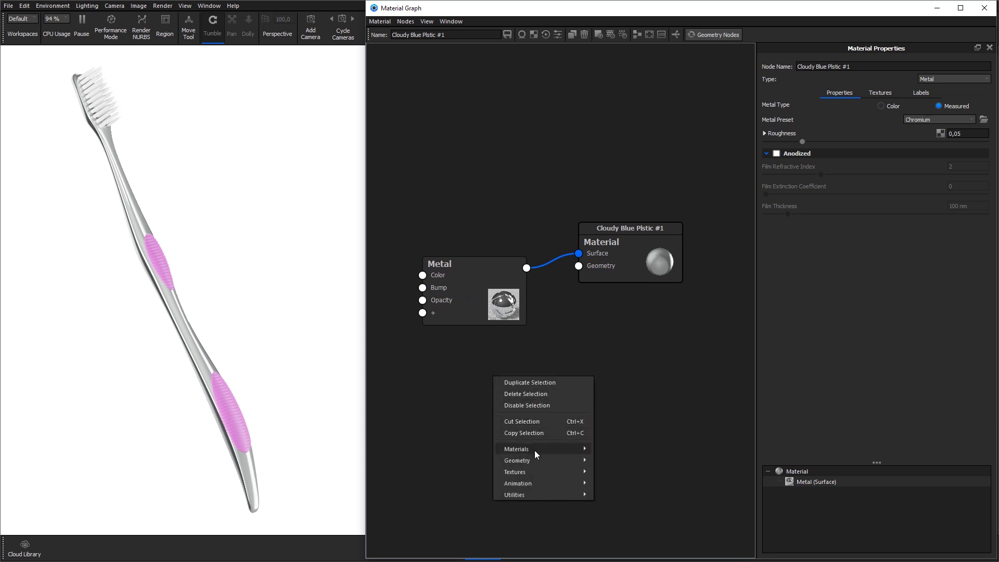
mouse_move(537, 460)
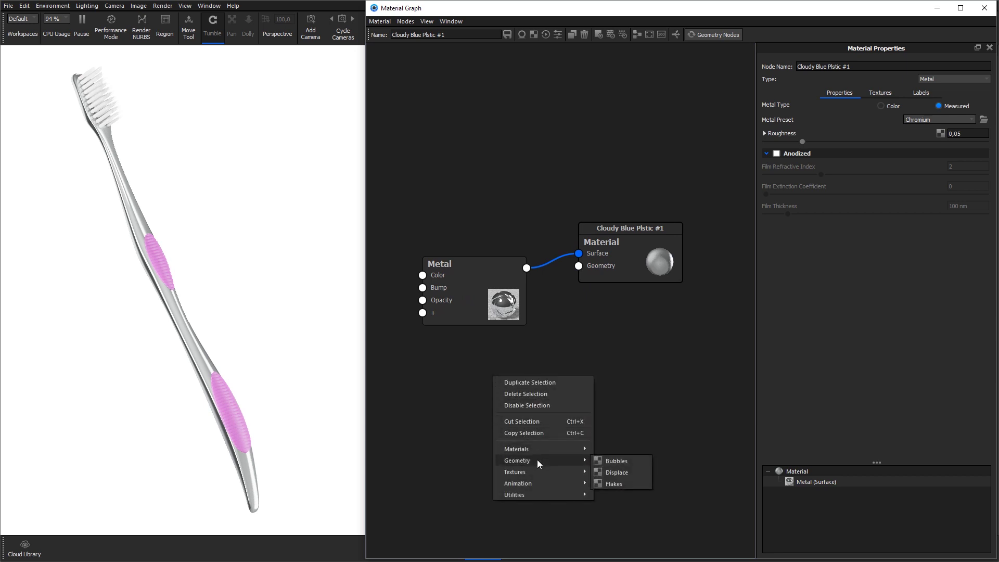
left_click(612, 484)
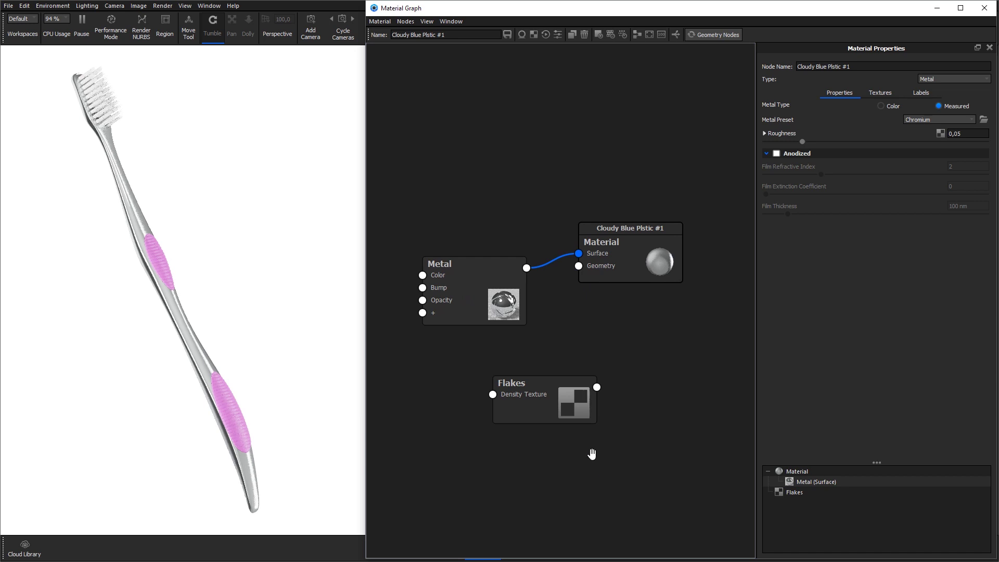
left_click_drag(597, 390, 579, 266)
left_click_drag(572, 378, 515, 373)
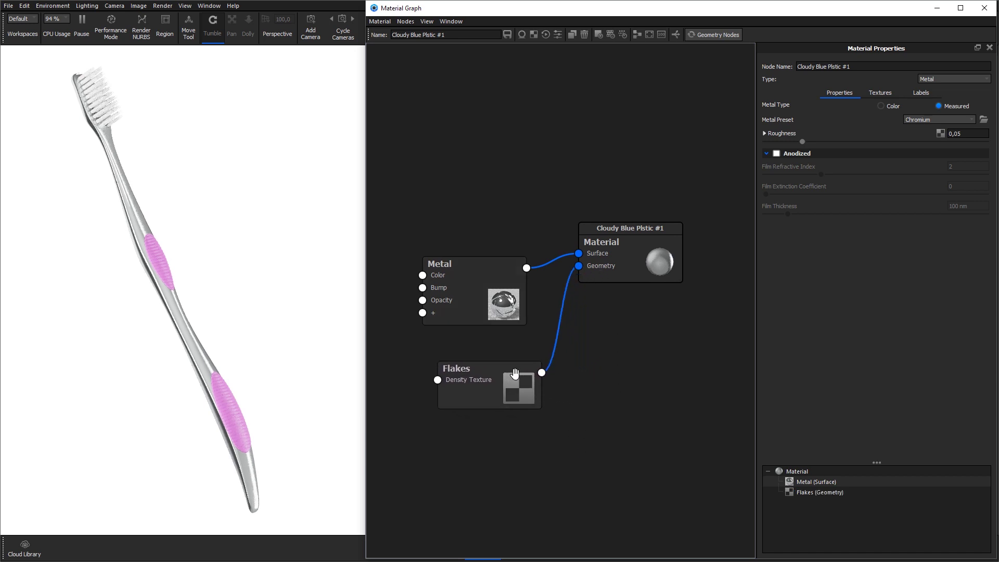
Generate the flake geometry from the Flakes node and begin changing its Size from 5 mm to 1 mm
left_click(515, 373)
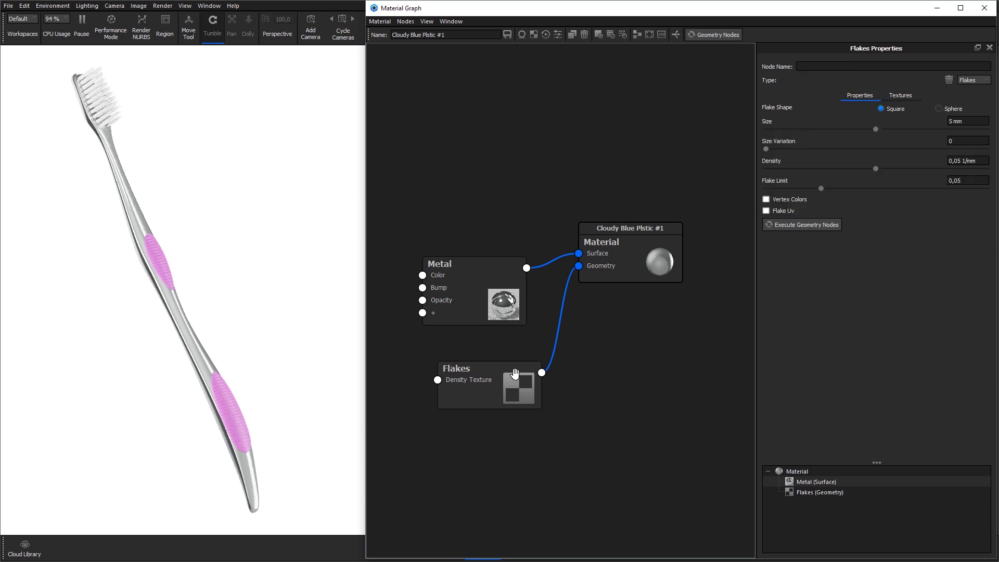
left_click(804, 224)
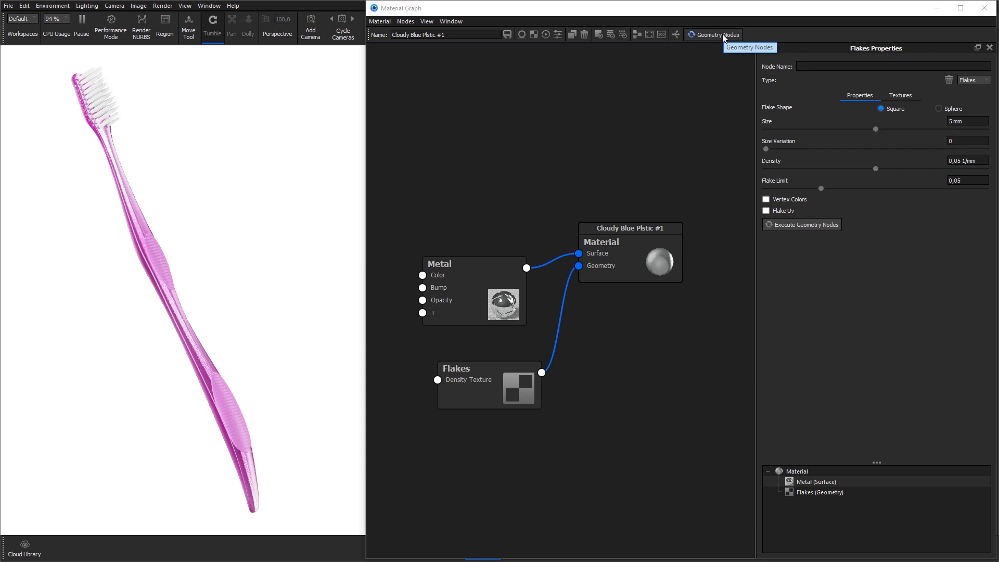
left_click(723, 34)
left_click(946, 122)
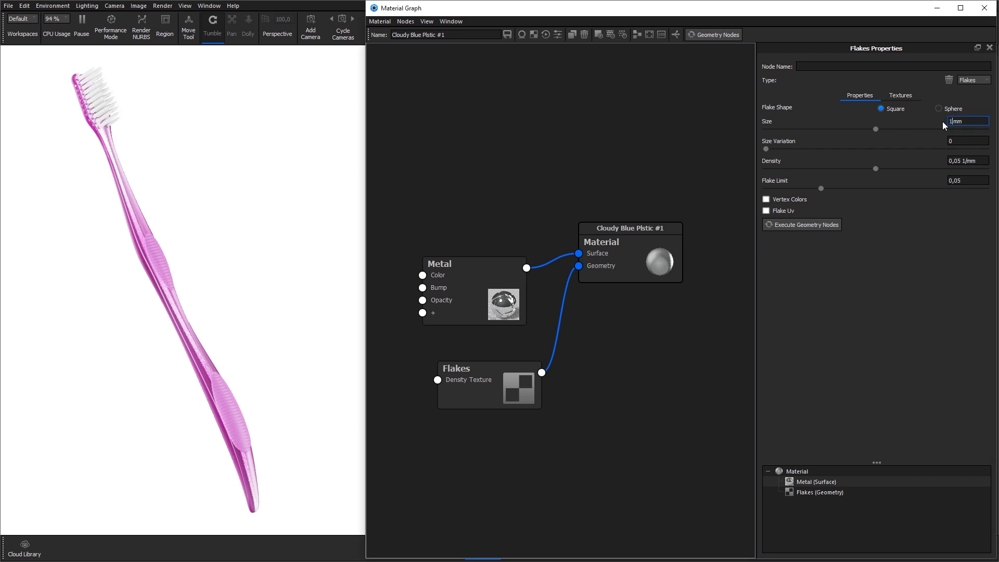
Set flake Size to 1 mm and Density to 0.5 1/mm, then regenerate the flakes
left_click(958, 160)
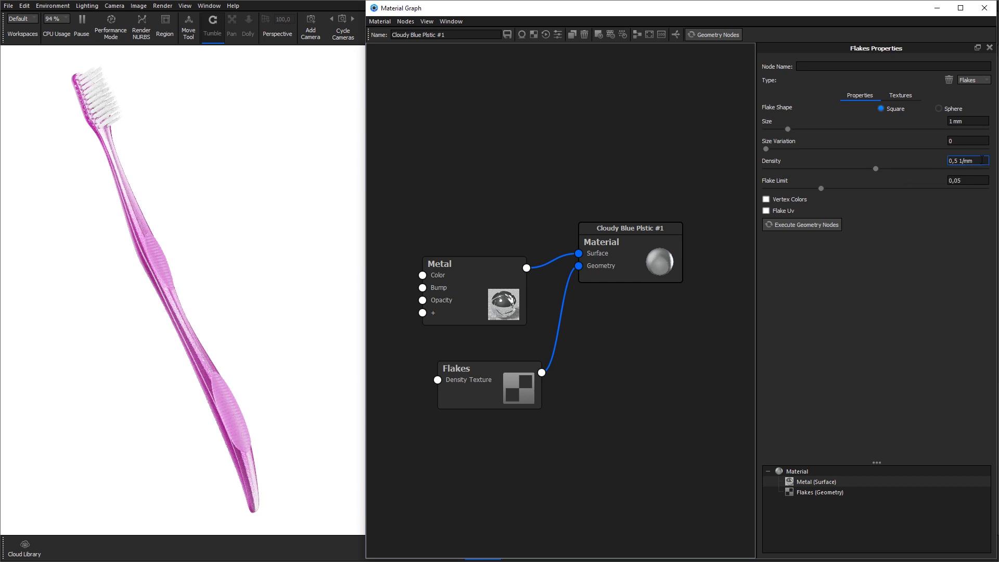
left_click(817, 224)
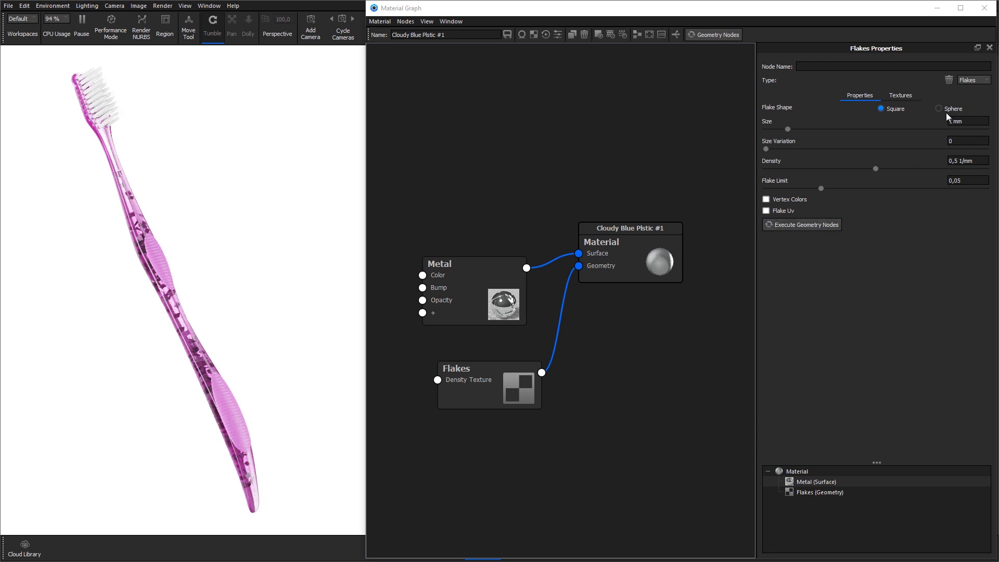
Try spherical flakes, then switch to square flakes at 0,25 mm and regenerate
left_click(945, 108)
left_click(824, 223)
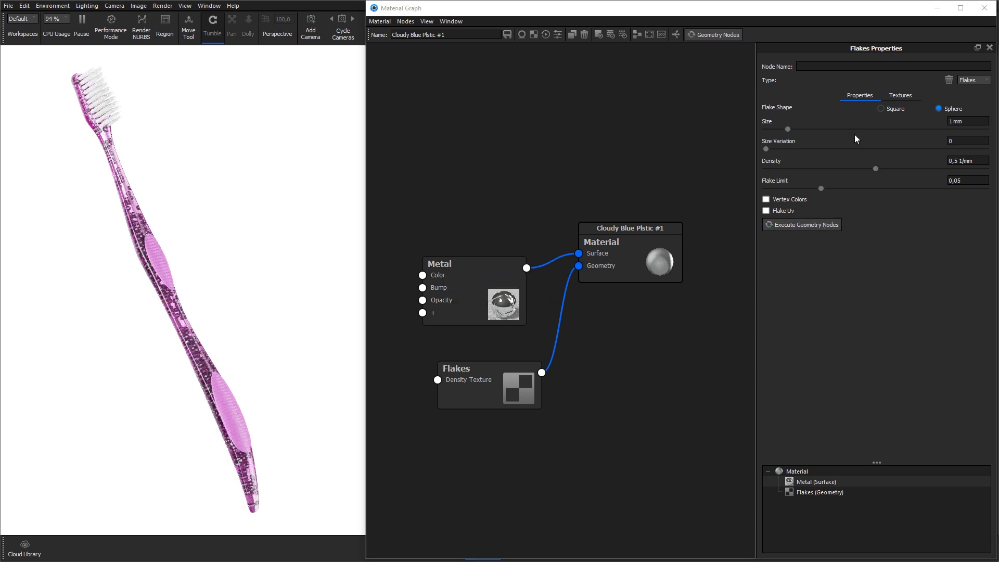
left_click(891, 108)
left_click(951, 122)
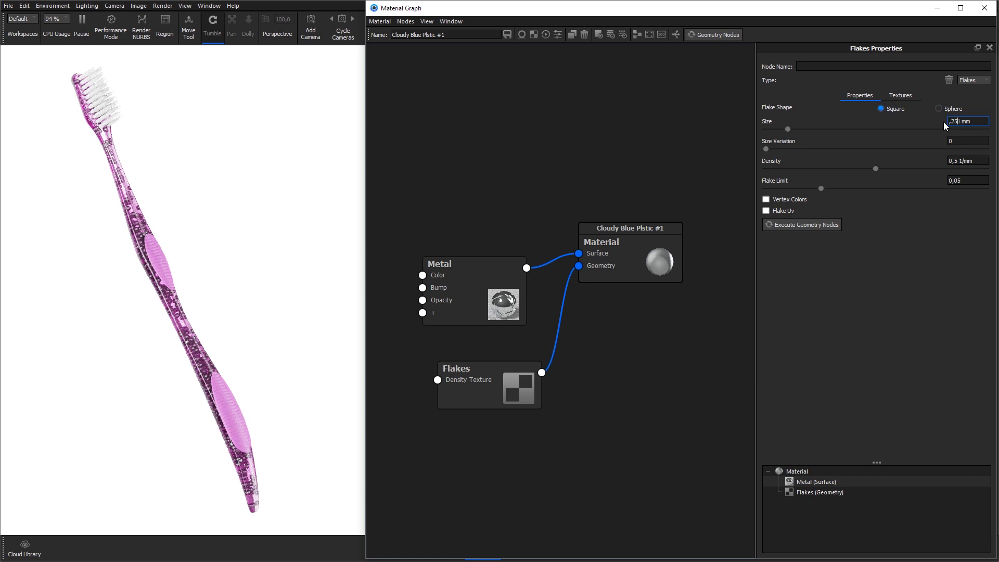
left_click(820, 223)
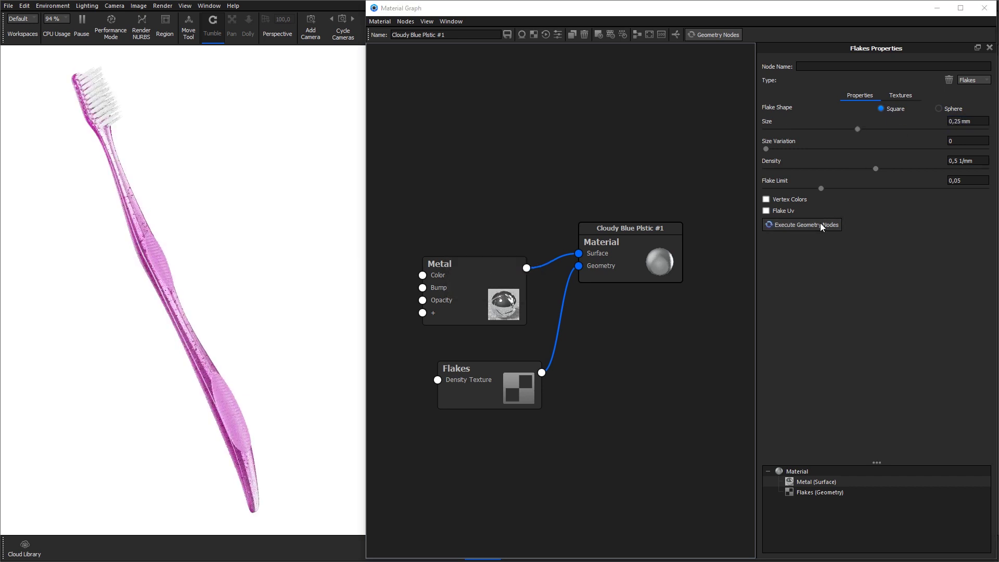
Set Size Variation 1 and Density 1 1/mm, regenerating after each, leaving Flake Limit unchanged
double_click(941, 140)
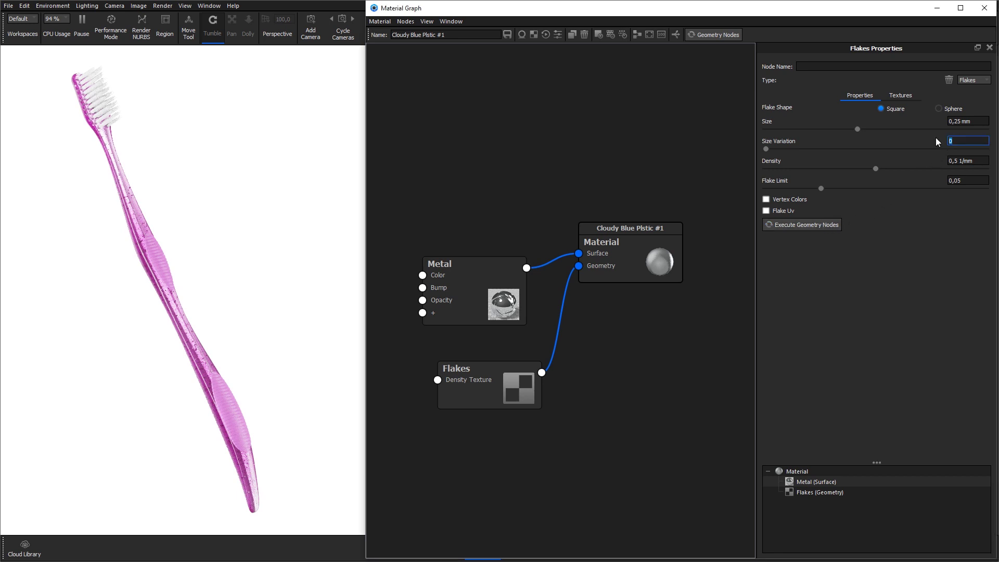
type("1")
key("Return")
left_click(809, 221)
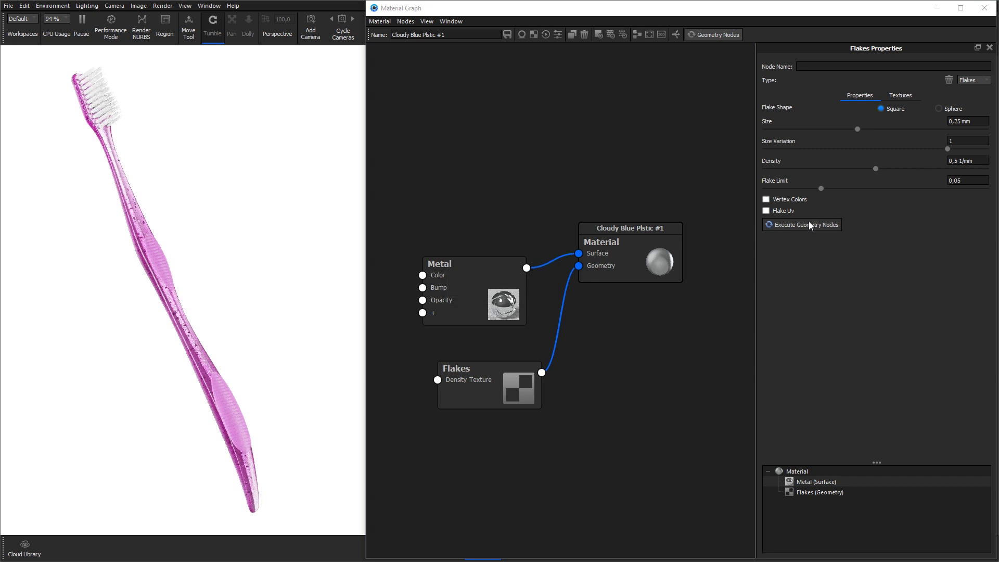
double_click(956, 161)
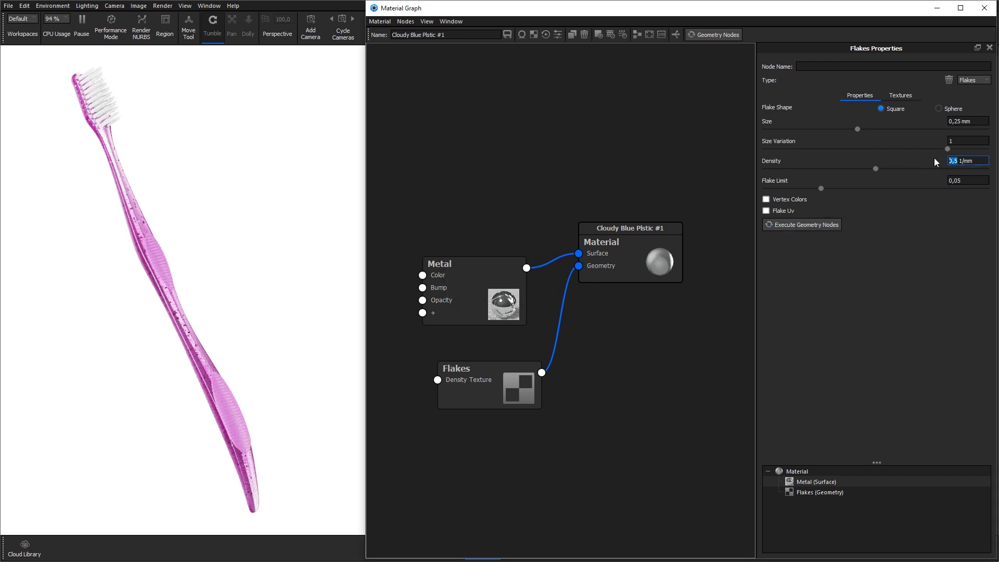
type("1")
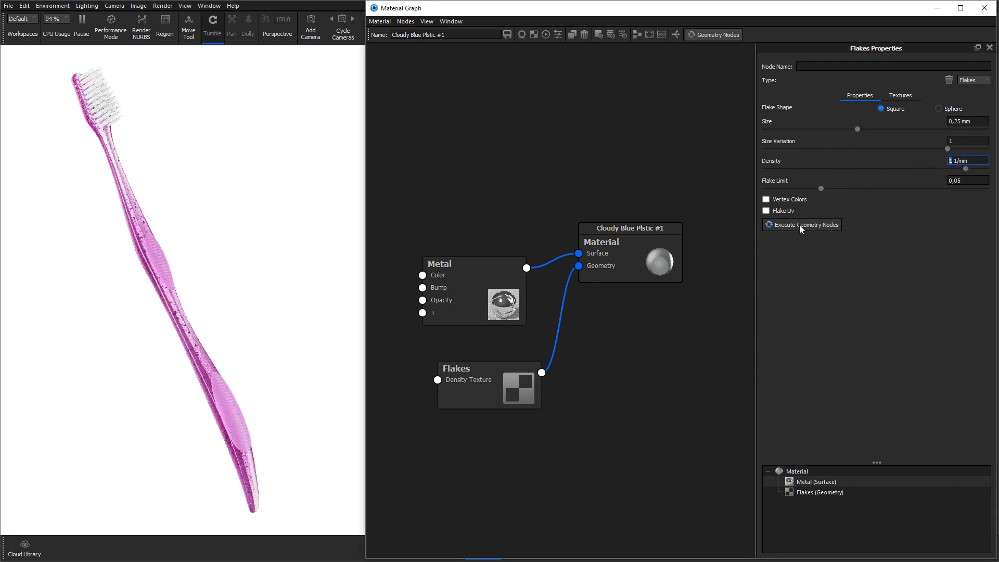
left_click(799, 225)
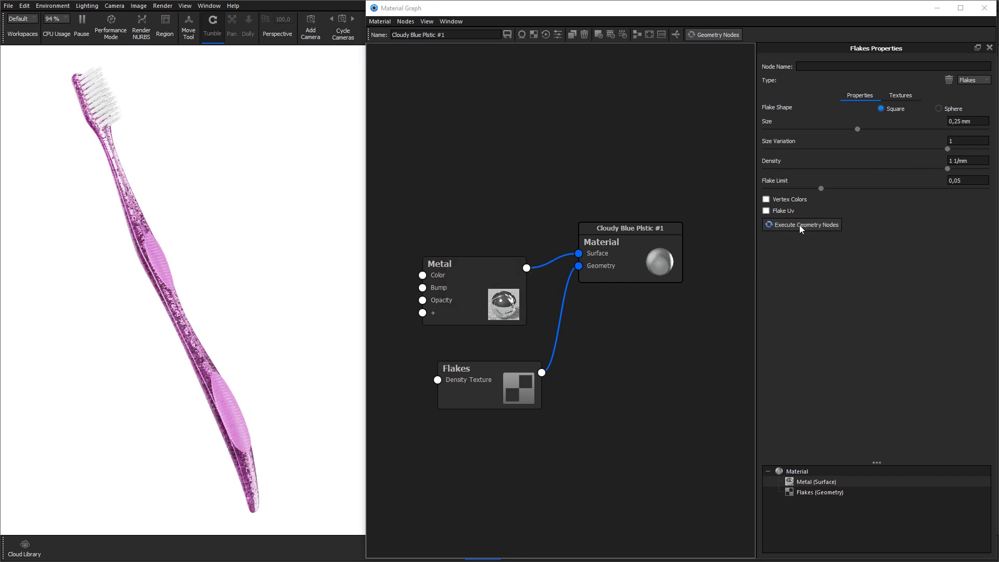
left_click(967, 181)
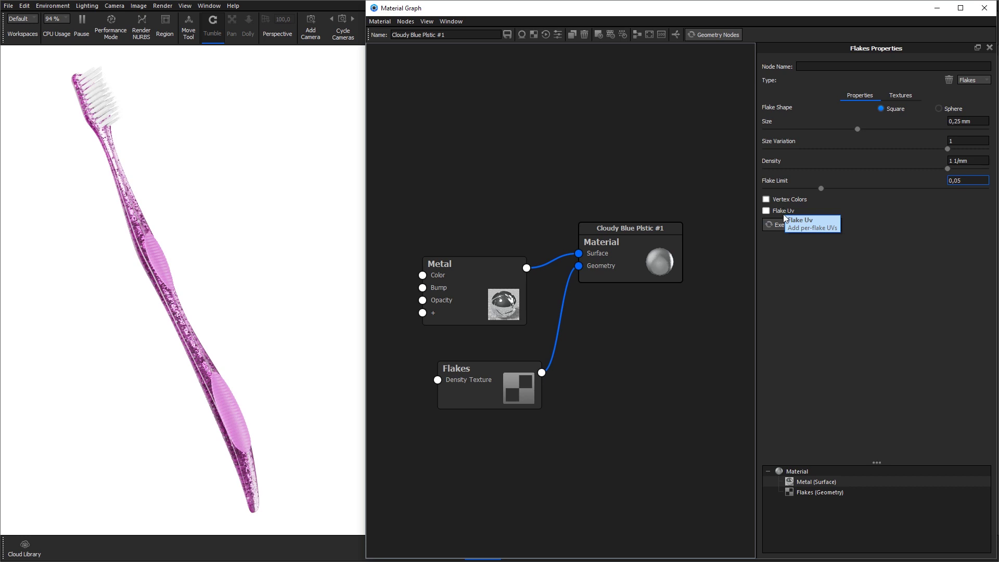
left_click(791, 255)
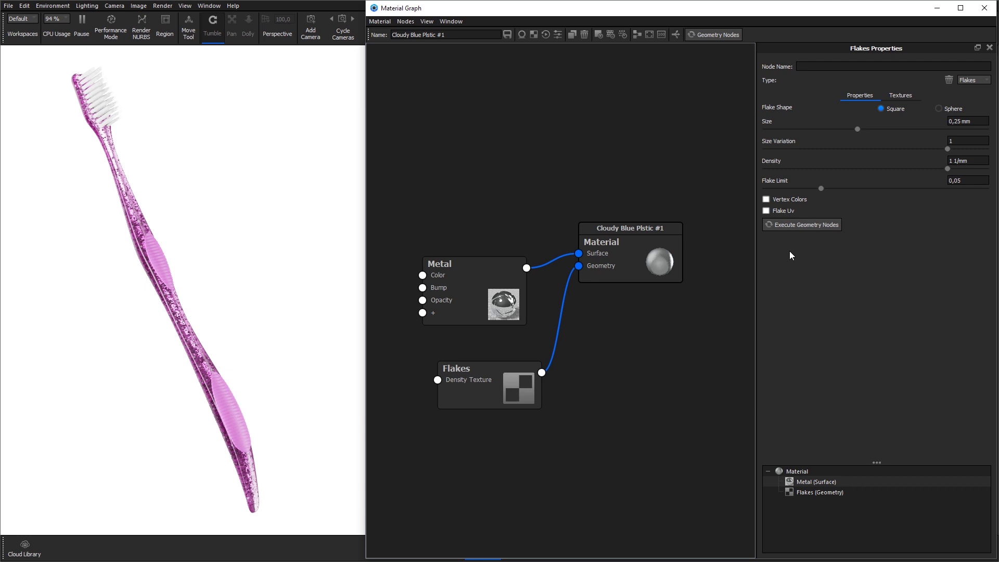
right_click(566, 426)
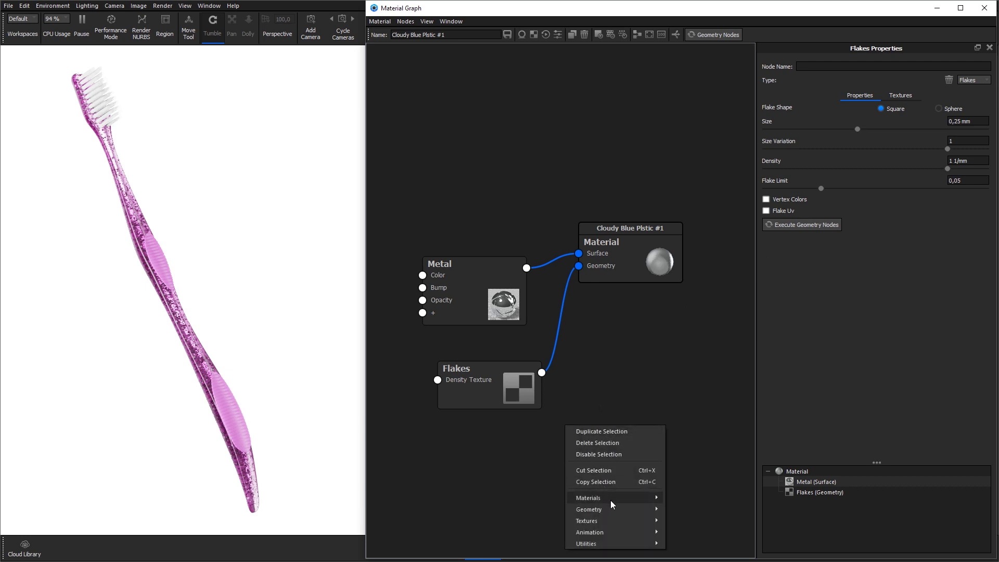
Feed a new Color Gradient node into the Flakes' Density Texture and preview it on the toothbrush
mouse_move(614, 523)
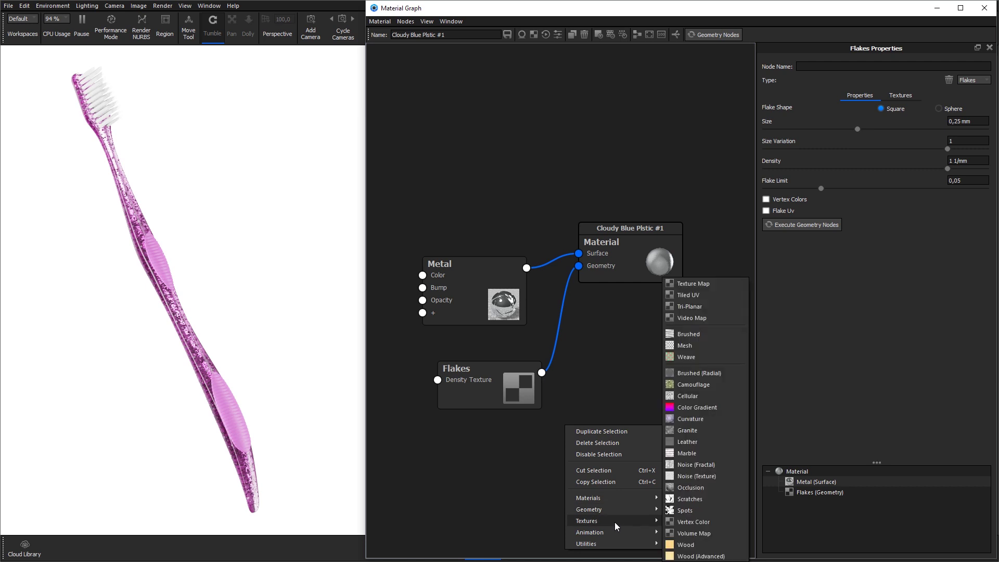
left_click(701, 407)
left_click_drag(669, 436, 494, 362)
left_click_drag(593, 432, 442, 436)
left_click(453, 447)
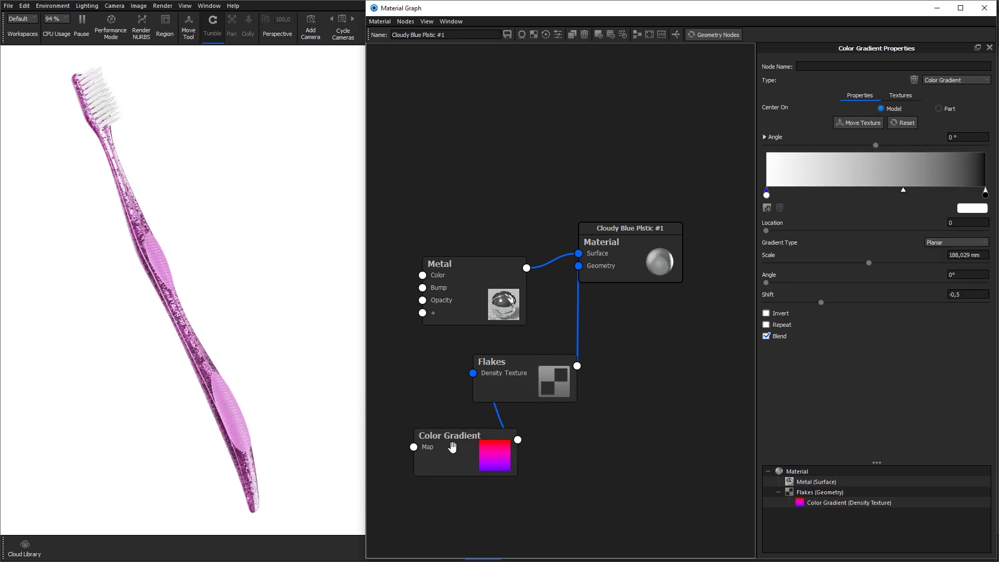
key("p")
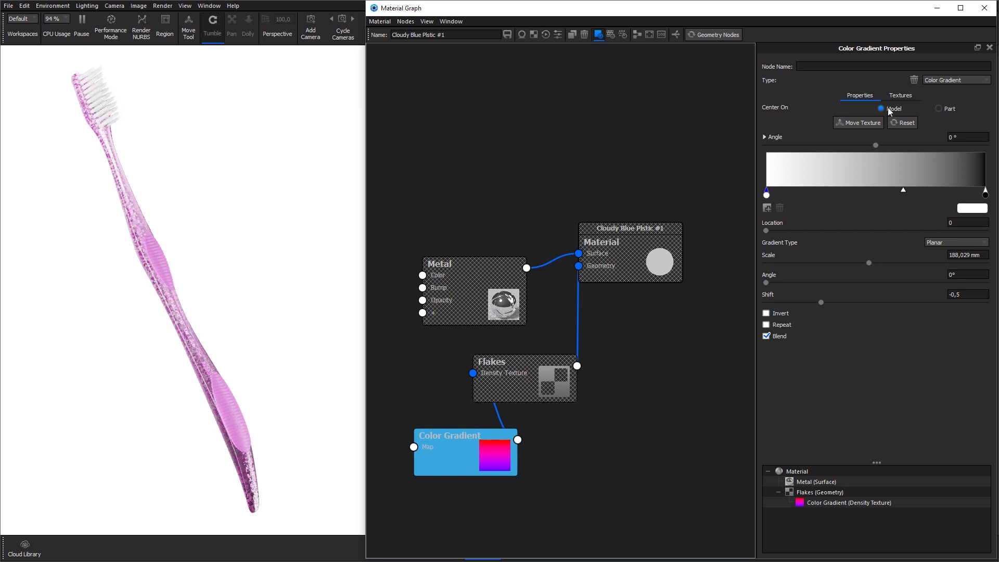
Center the gradient on the Part, slide it along the handle, and shift its midpoint toward white
left_click(947, 110)
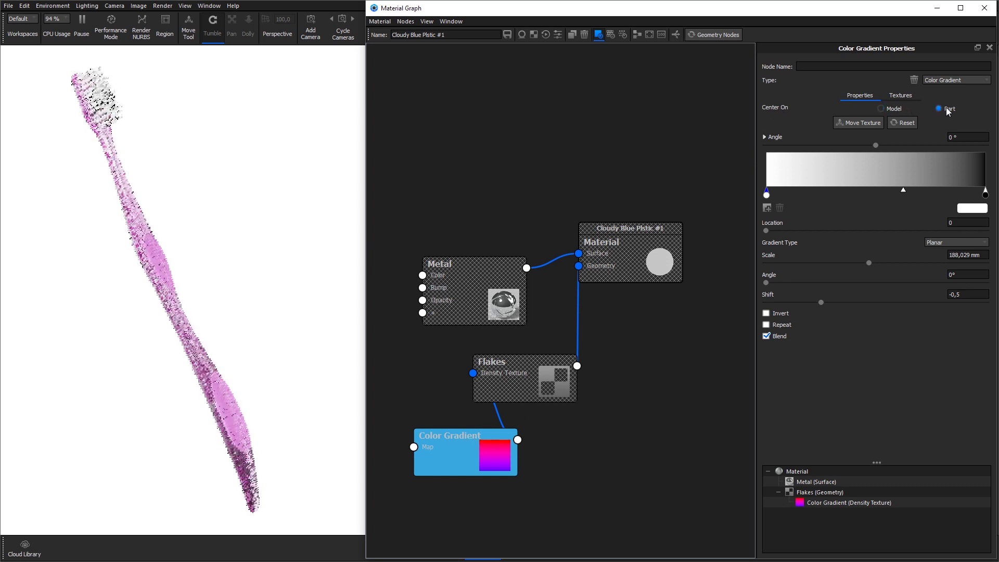
left_click(864, 125)
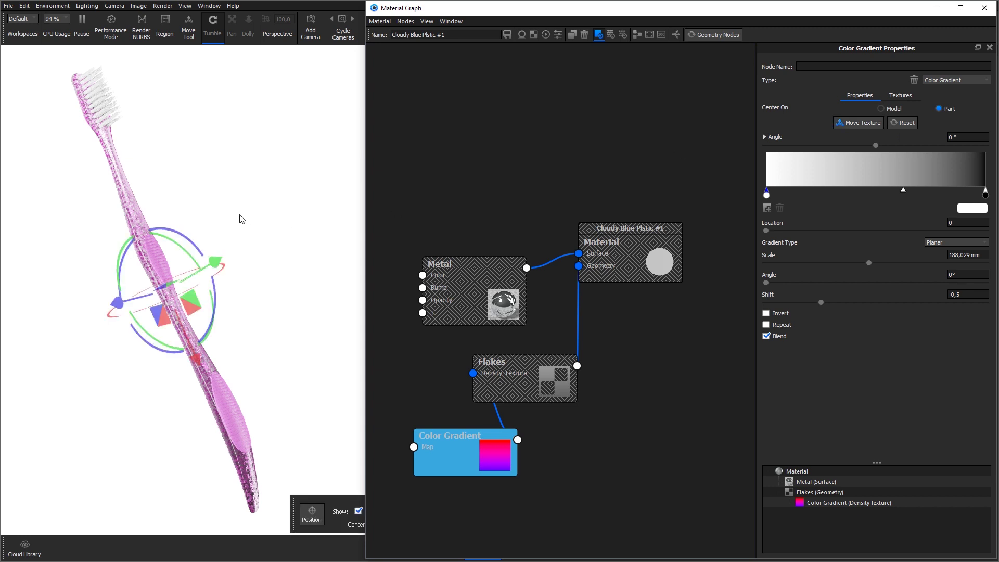
left_click_drag(197, 360, 177, 316)
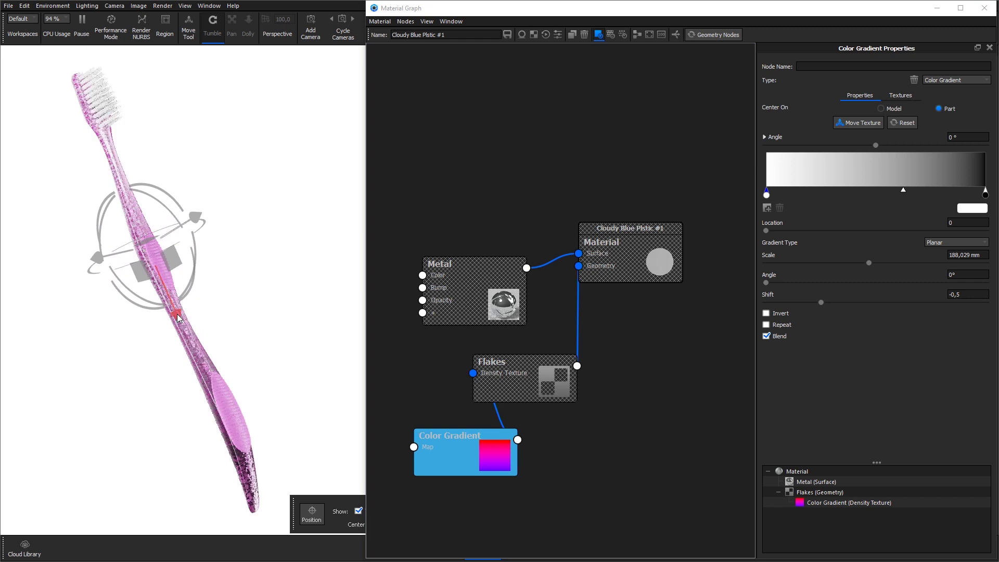
left_click_drag(903, 190, 861, 190)
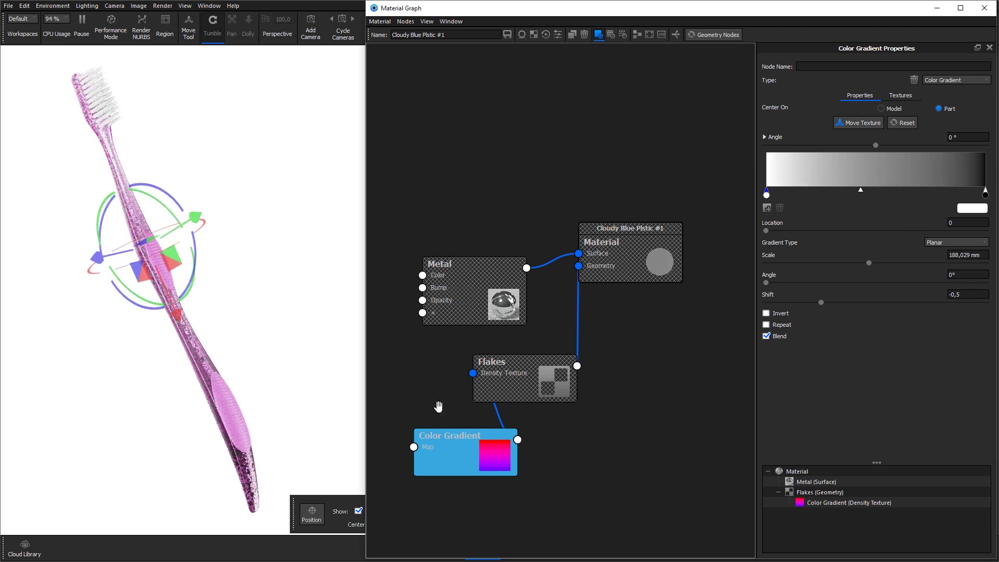
left_click_drag(366, 438, 343, 441)
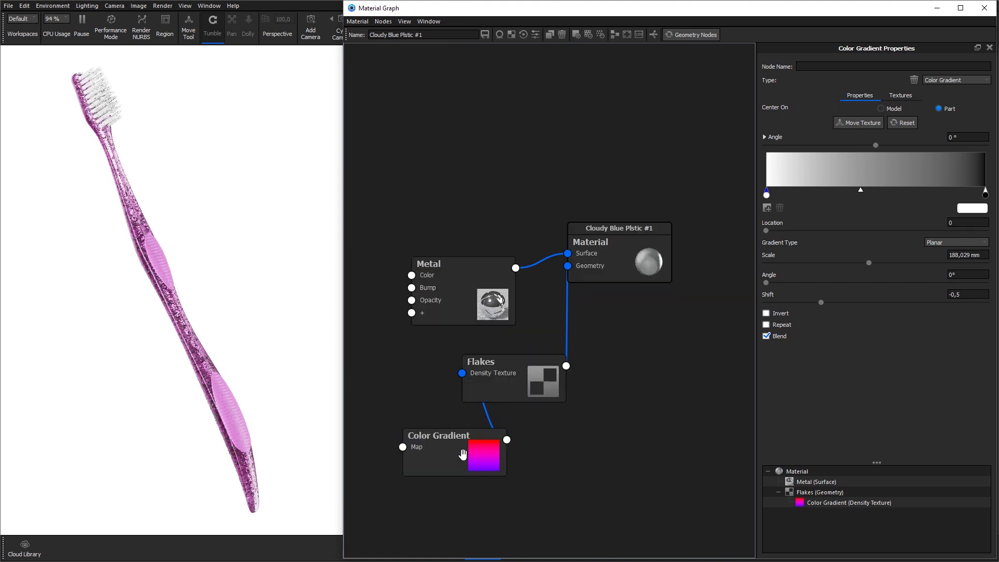
Execute the geometry nodes again to rebuild the chrome flakes with gradient-driven density
left_click(679, 33)
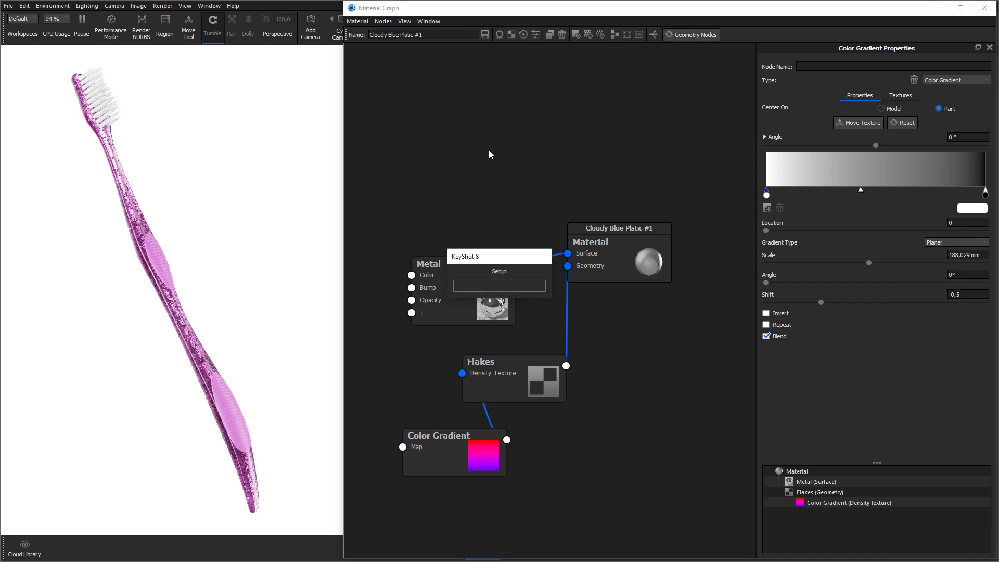